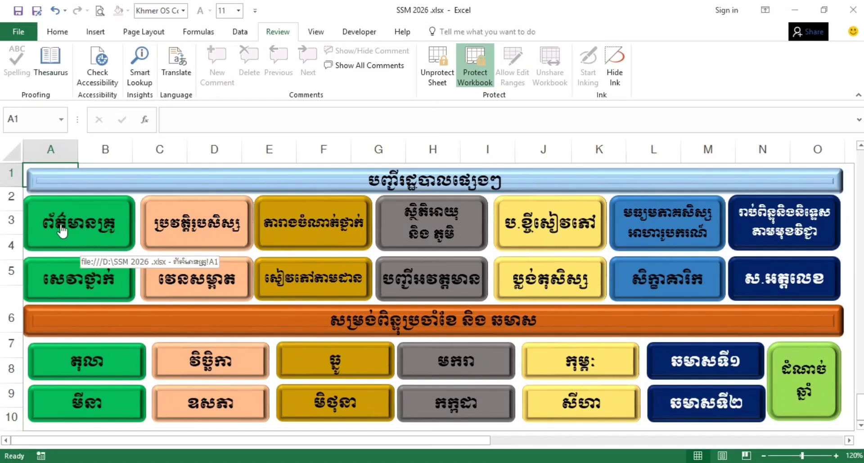
# Open the ព័ត៌មានគ្រូ (teacher information) sheet and check the school code and homeroom teacher's phone number fields.
pyautogui.click(92, 230)
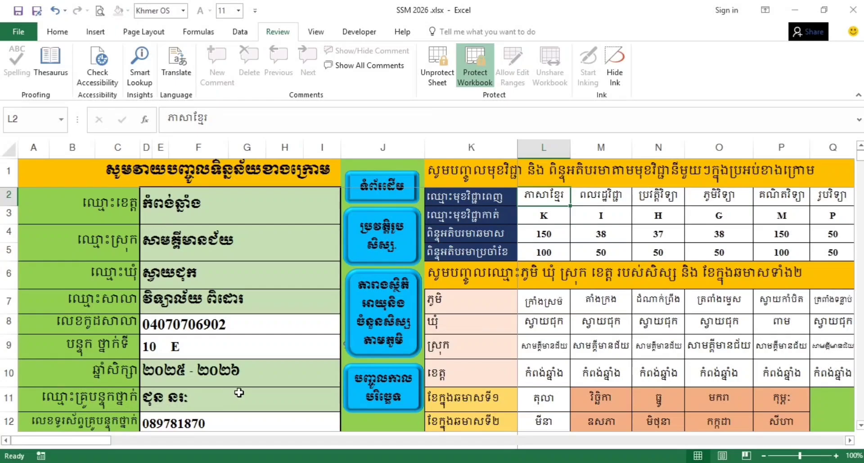
pyautogui.click(152, 322)
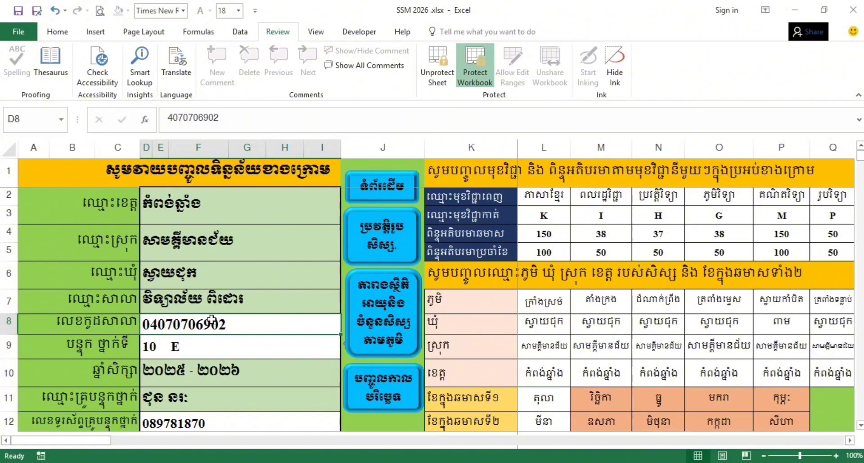
pyautogui.scroll(-1, 257, 371)
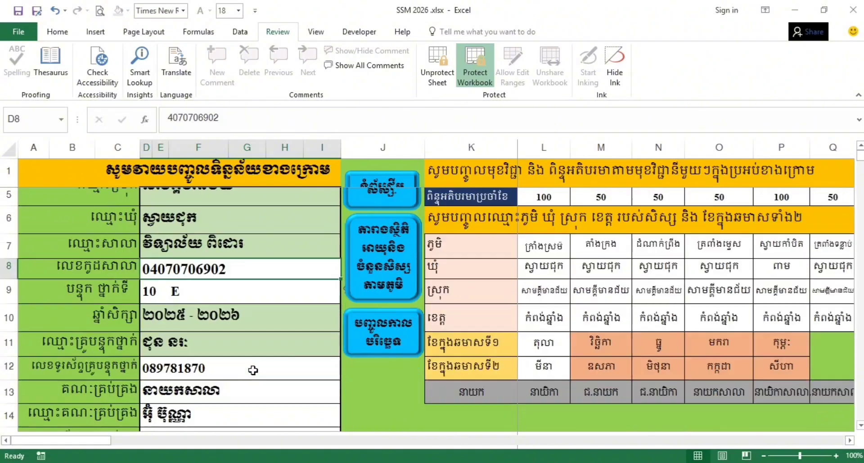
pyautogui.click(181, 370)
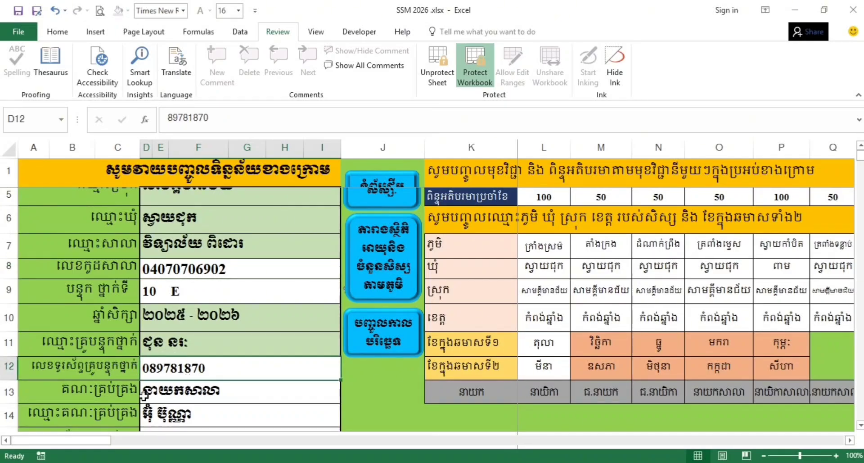
# Look through the position titles offered for the គណៈគ្រប់គ្រង (school management) field in D13 without changing the selection.
pyautogui.click(189, 399)
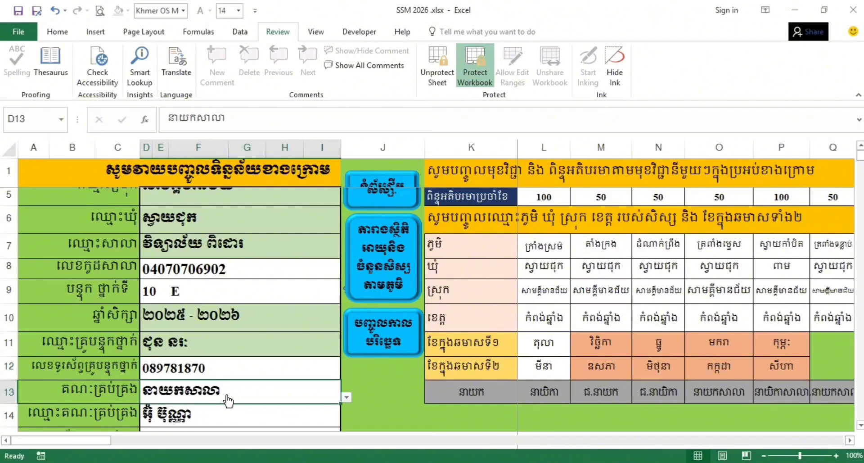
pyautogui.hotkey('alt', 'Down')
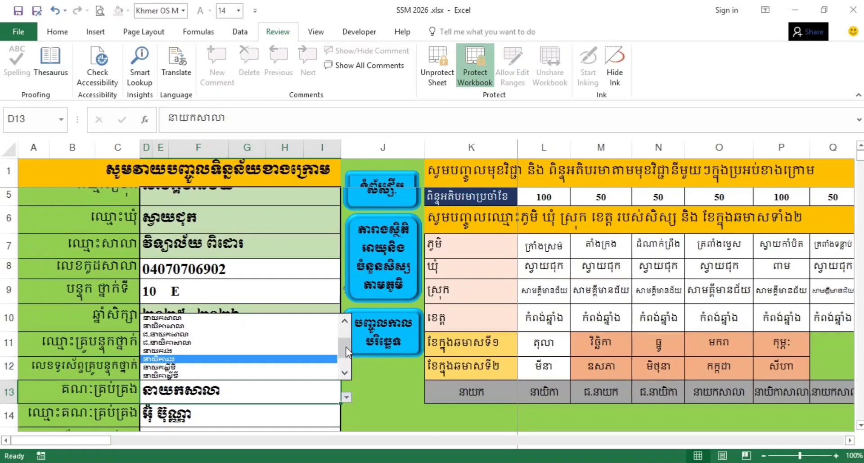
pyautogui.moveTo(346, 347); pyautogui.dragTo(348, 330)
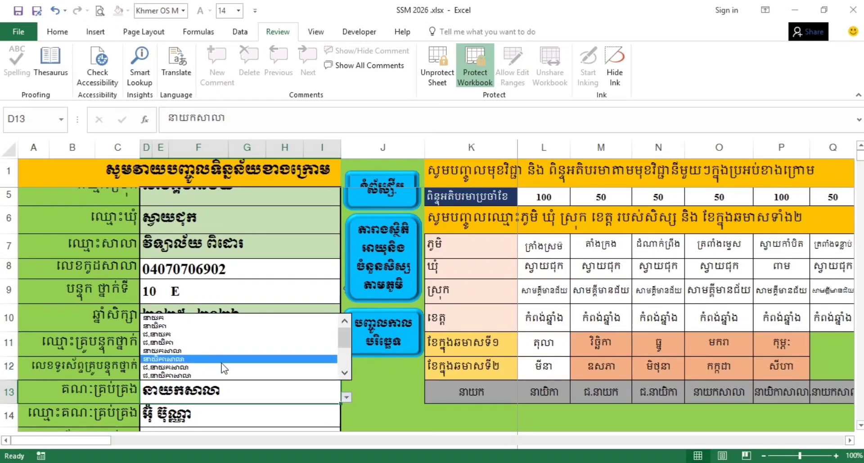
pyautogui.click(305, 399)
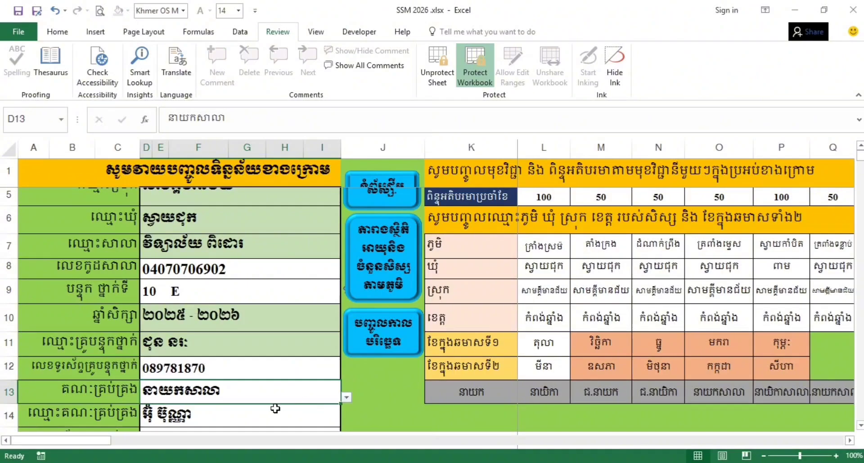
# Check the school manager's name field in D14 and phone number field in D15.
pyautogui.click(255, 415)
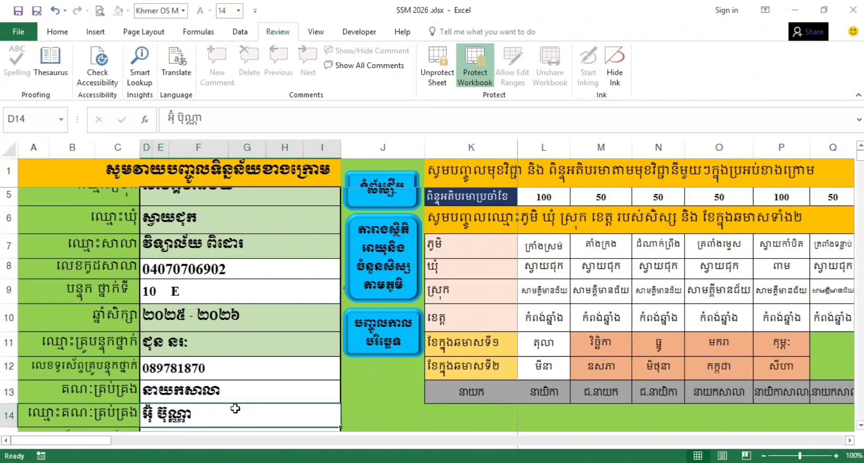
pyautogui.scroll(-1, 235, 408)
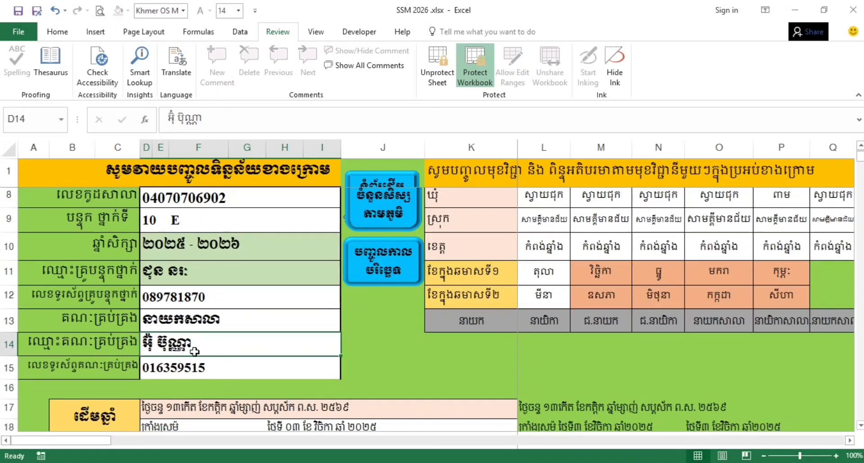
pyautogui.click(180, 372)
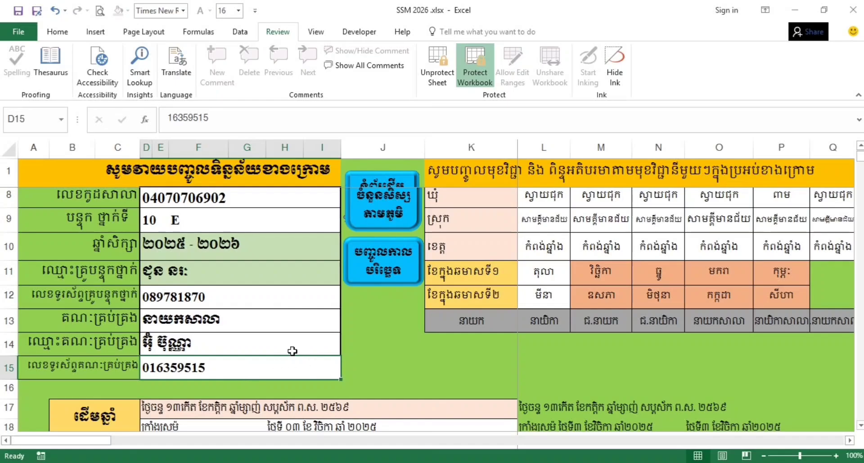
# Examine the place and date entries for the start of the year, each month and the first semester, starting with D18 and H18.
pyautogui.scroll(-1, 297, 358)
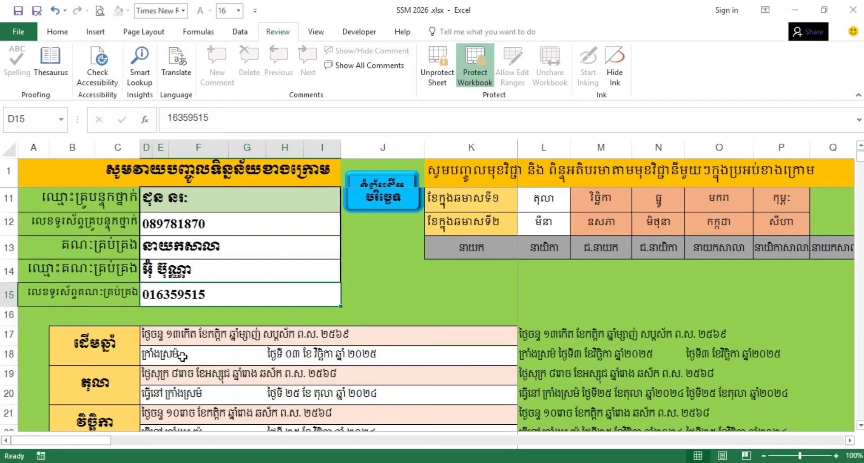
pyautogui.click(155, 358)
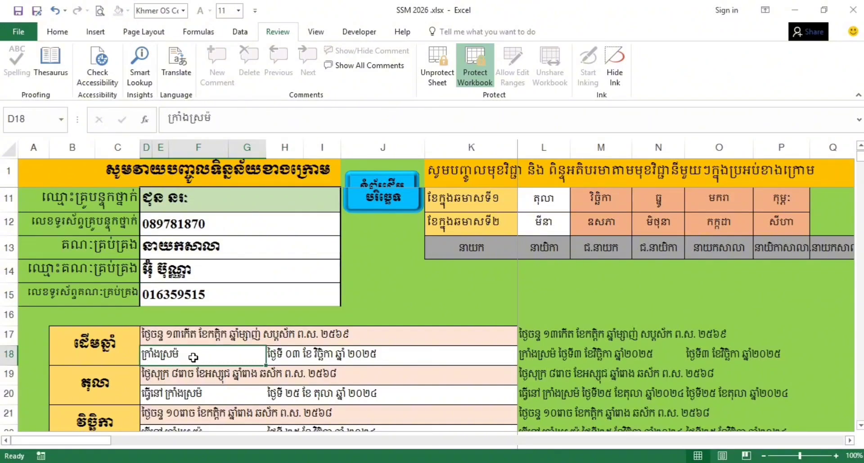
pyautogui.click(287, 358)
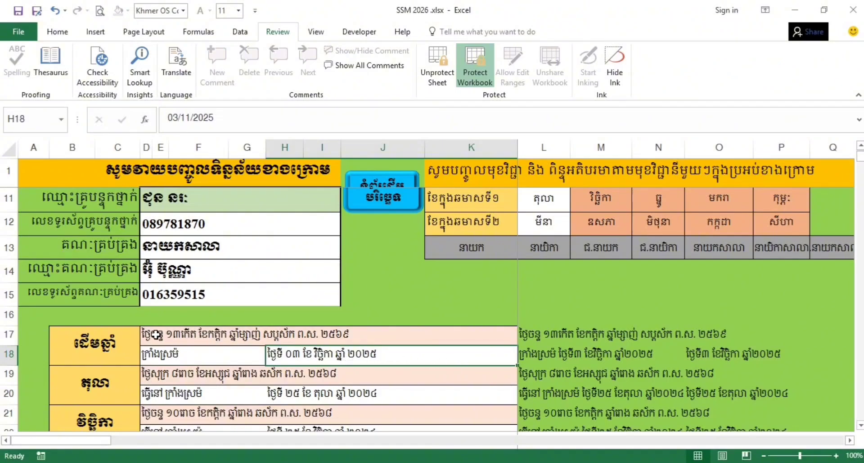
pyautogui.scroll(-1, 188, 379)
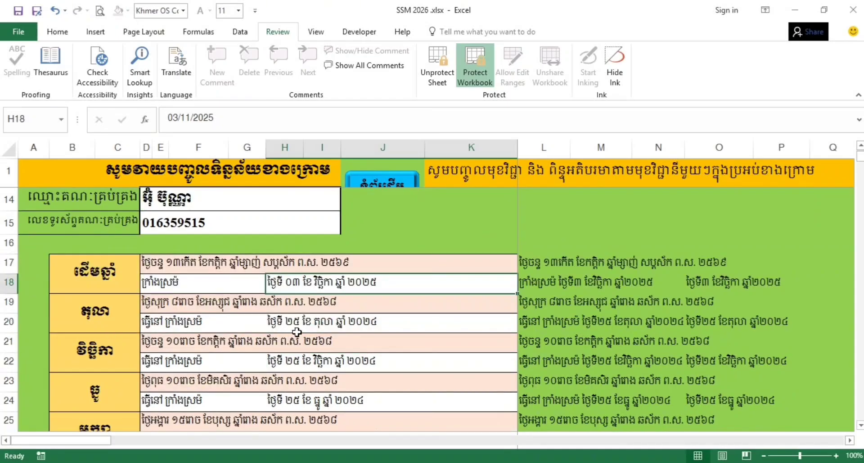
pyautogui.scroll(-2, 273, 357)
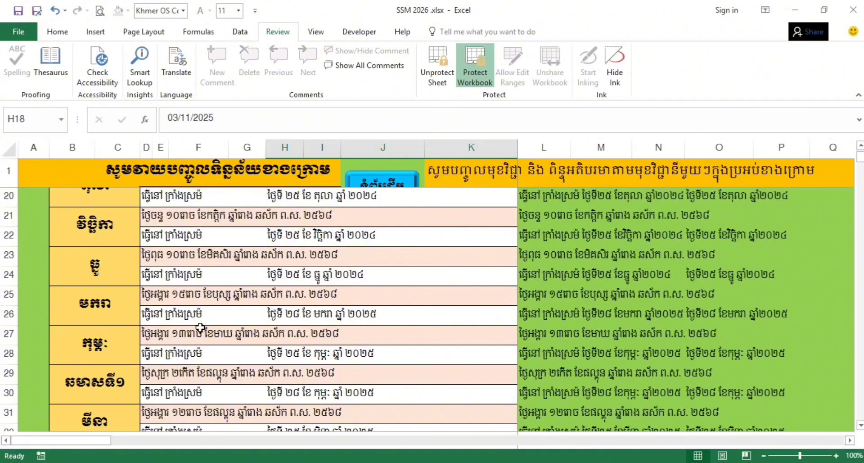
pyautogui.scroll(1, 347, 343)
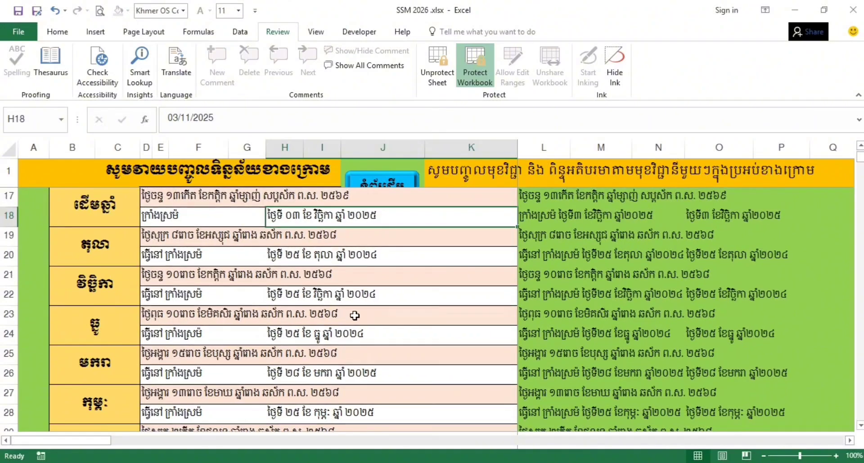
pyautogui.scroll(1, 355, 316)
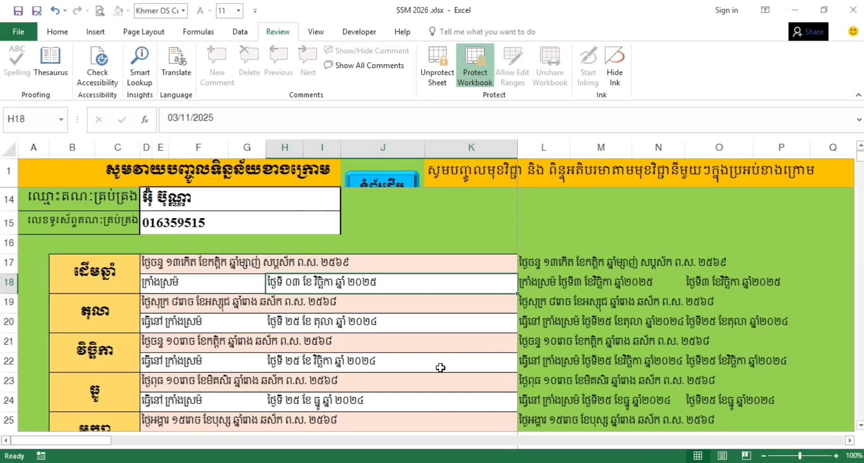
pyautogui.scroll(-5, 441, 367)
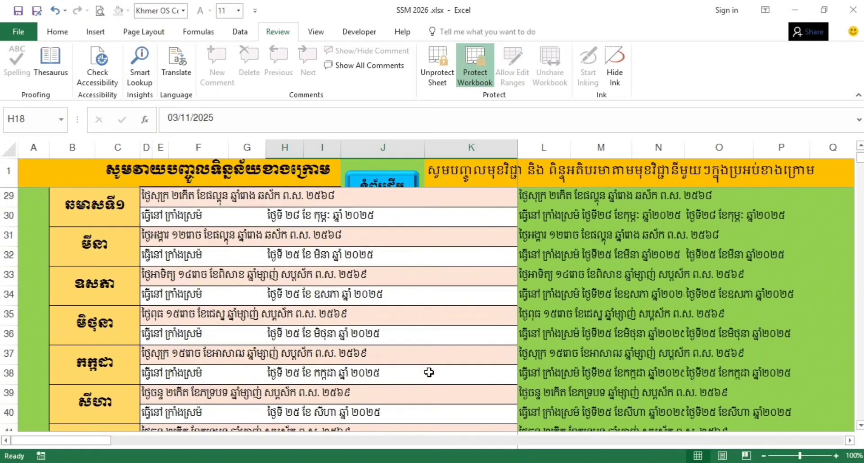
pyautogui.scroll(3, 429, 372)
pyautogui.scroll(6, 429, 372)
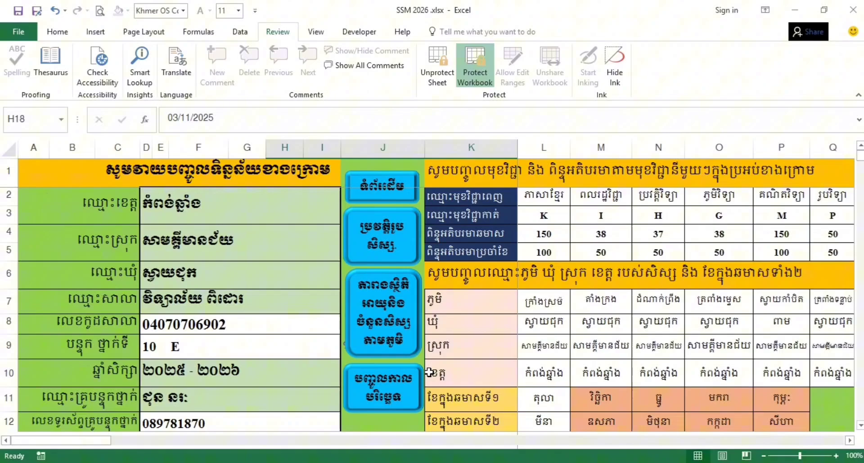
# Select the subject table L2:Y5 and examine its subject names, abbreviations and maximum scores.
pyautogui.click(544, 421)
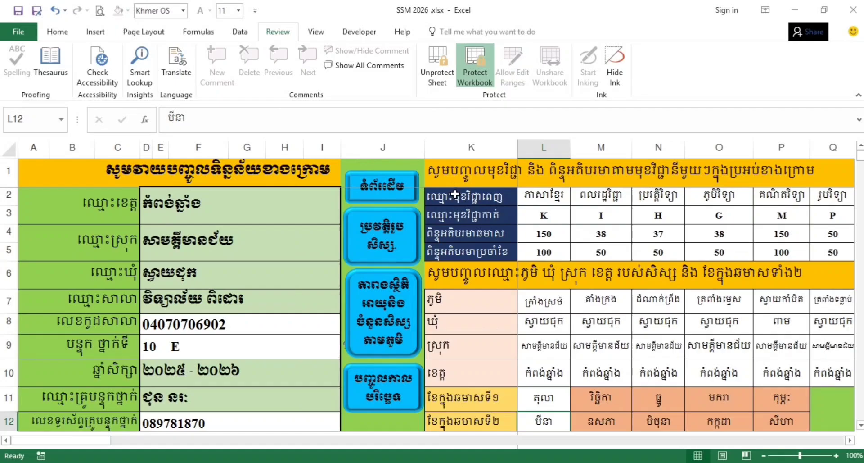
pyautogui.moveTo(533, 197); pyautogui.dragTo(699, 255)
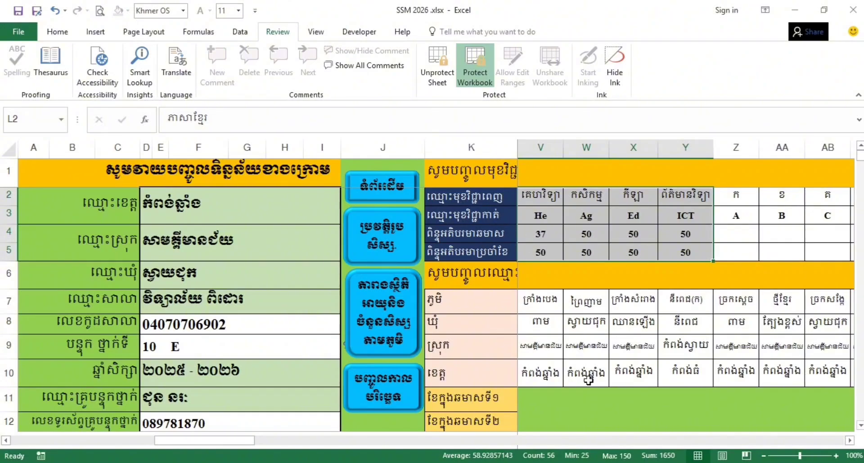
pyautogui.moveTo(227, 443); pyautogui.dragTo(53, 458)
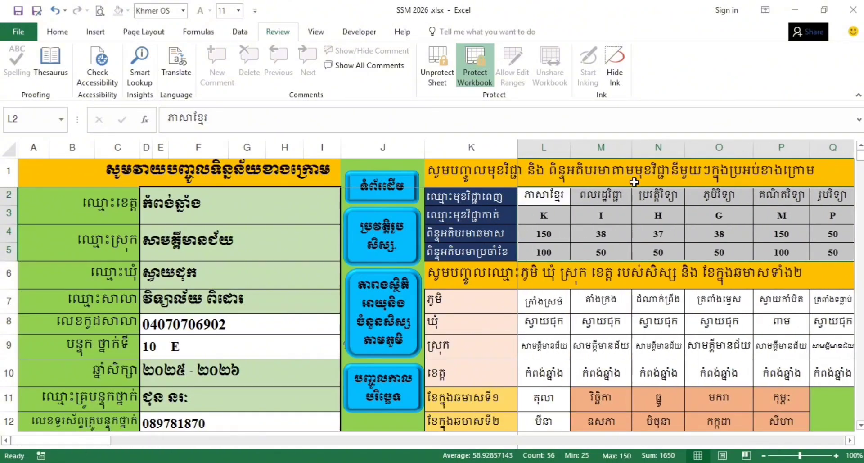
# Compare the full subject names in L2:N2 with the abbreviations beneath them in L3 and M3.
pyautogui.click(546, 216)
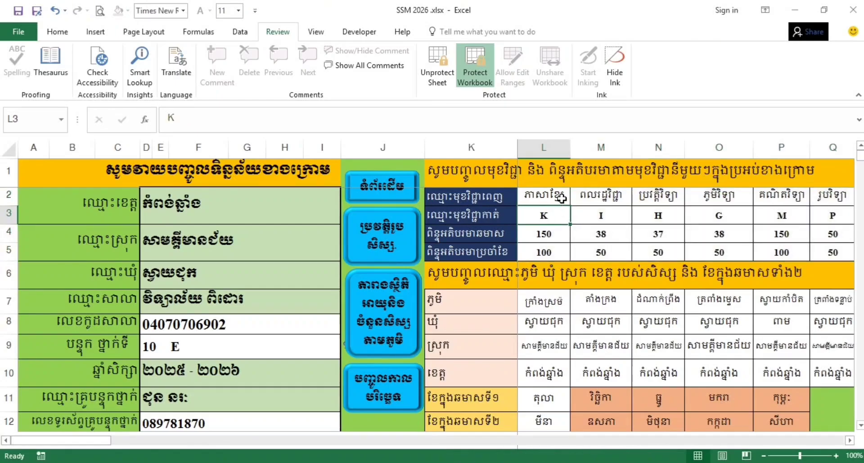
pyautogui.click(599, 203)
pyautogui.click(603, 219)
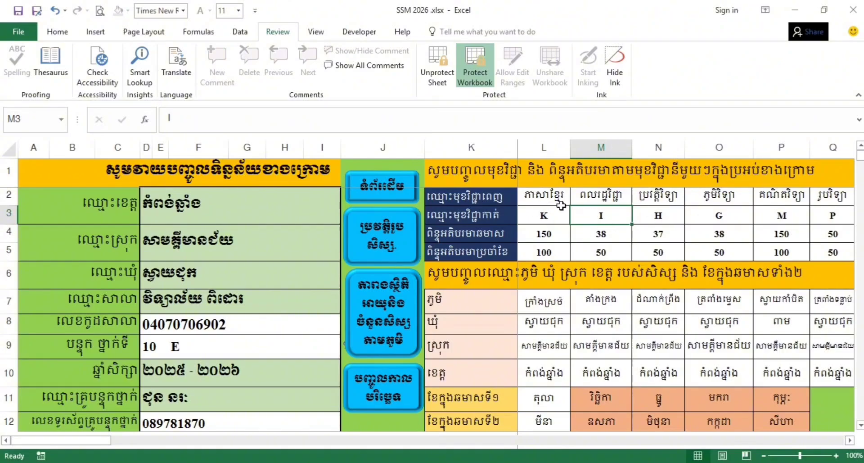
pyautogui.click(544, 194)
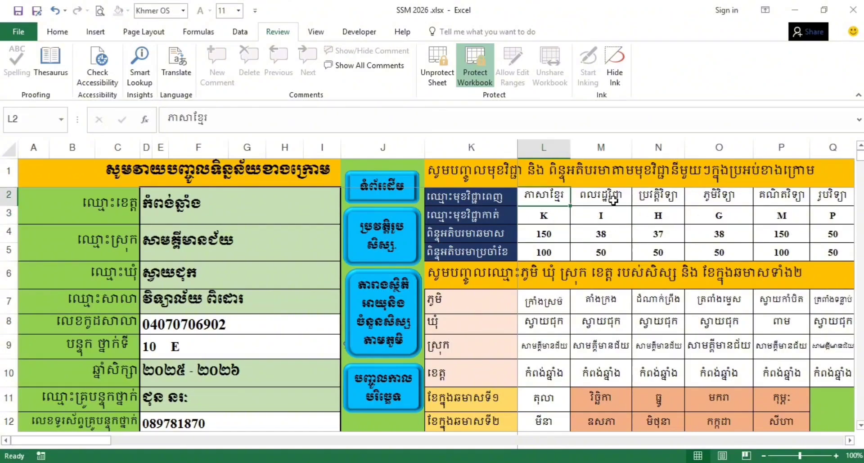
pyautogui.click(614, 201)
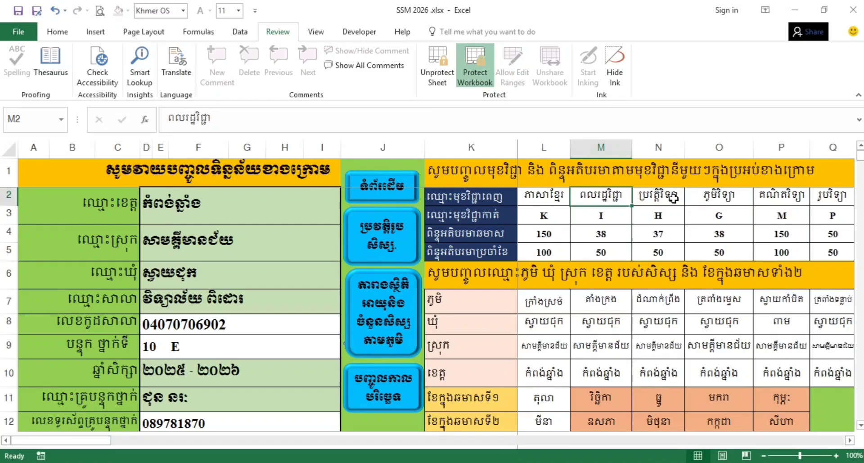
pyautogui.click(543, 196)
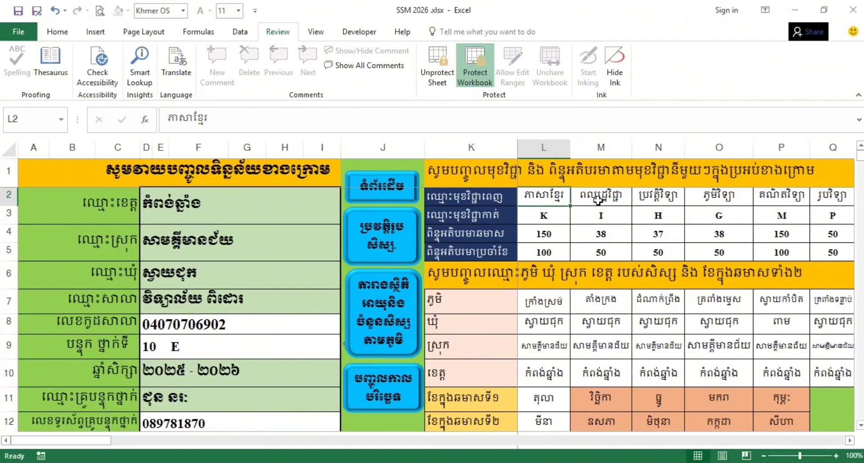
pyautogui.click(596, 200)
pyautogui.click(667, 200)
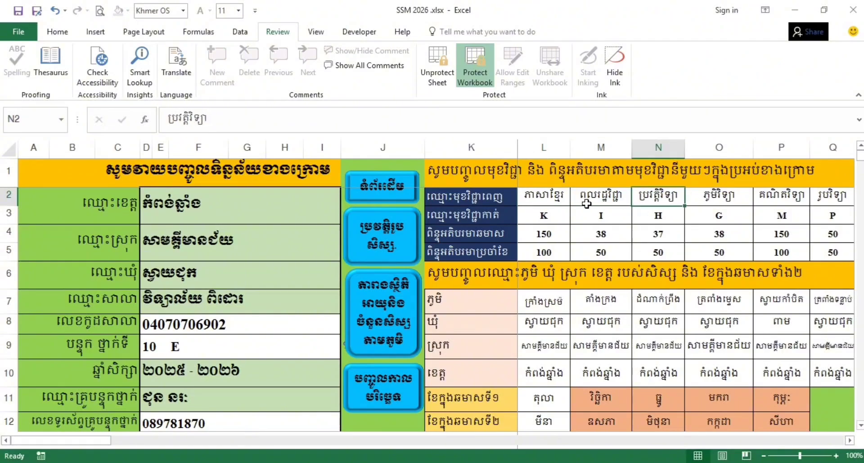
pyautogui.click(548, 197)
pyautogui.click(597, 197)
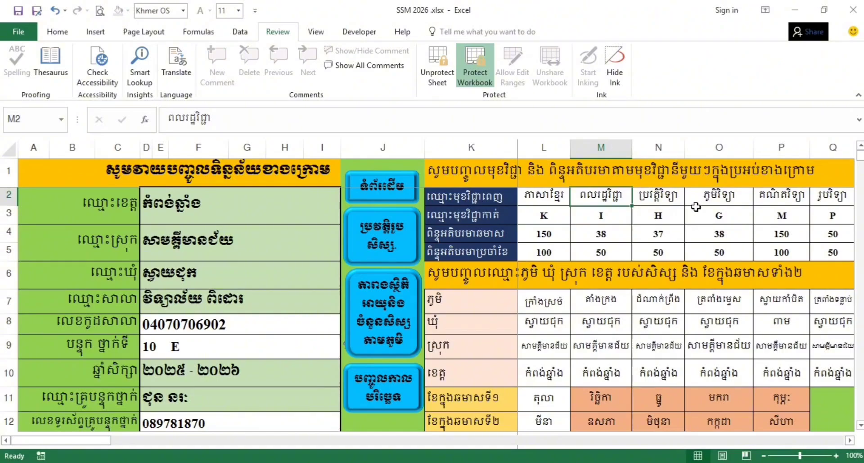
# Examine the maximum semester and monthly scores for ភាសាខ្មែរ in L4 and L5, along with the subject block L2:P5.
pyautogui.click(545, 234)
pyautogui.click(545, 252)
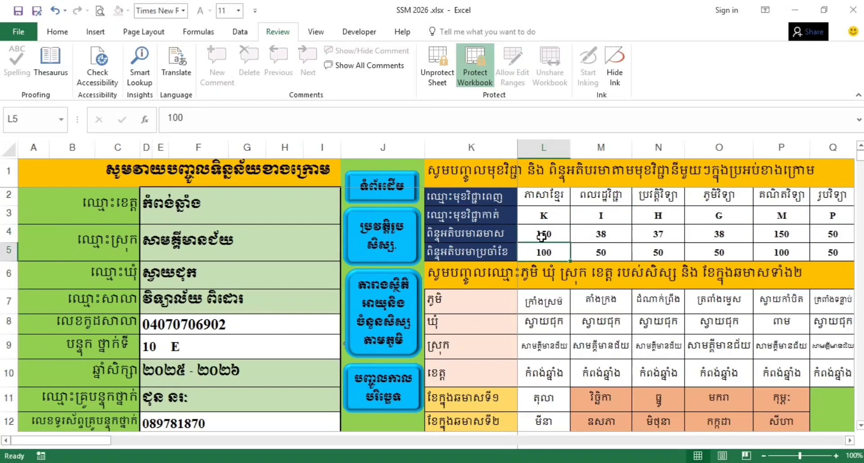
pyautogui.moveTo(547, 194); pyautogui.dragTo(791, 249)
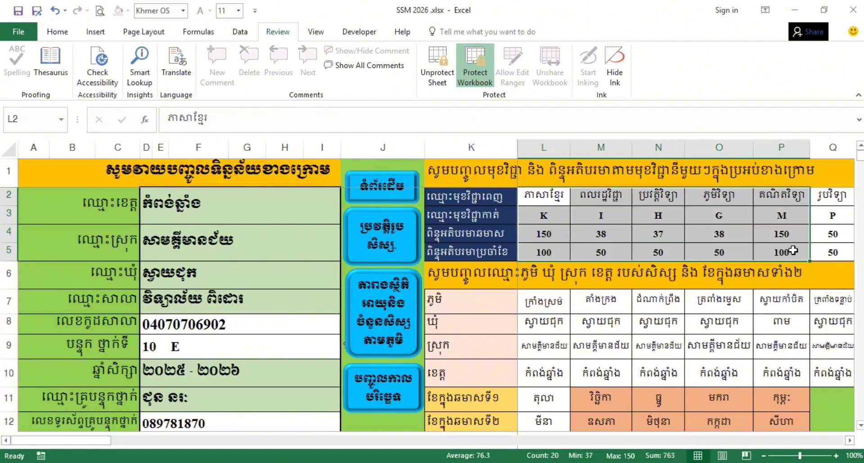
pyautogui.click(546, 234)
pyautogui.click(548, 252)
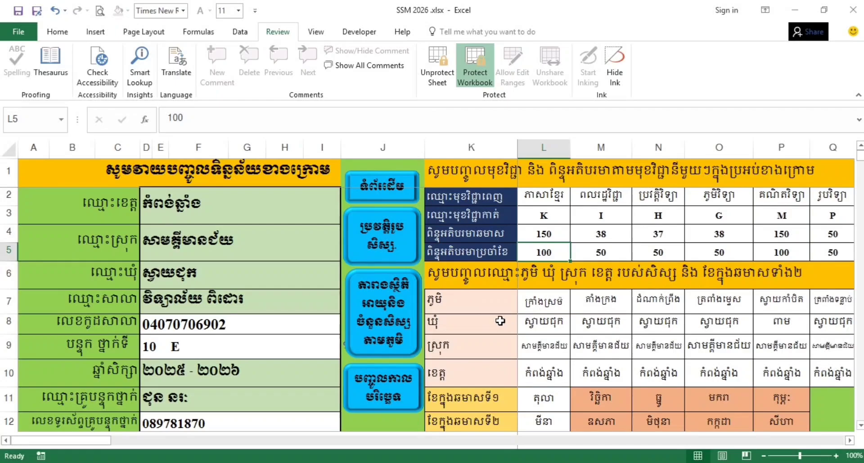
# Select the first student address column L7:L10 and examine its village, commune, district and province entries.
pyautogui.moveTo(549, 302); pyautogui.dragTo(555, 377)
pyautogui.moveTo(546, 302); pyautogui.dragTo(554, 374)
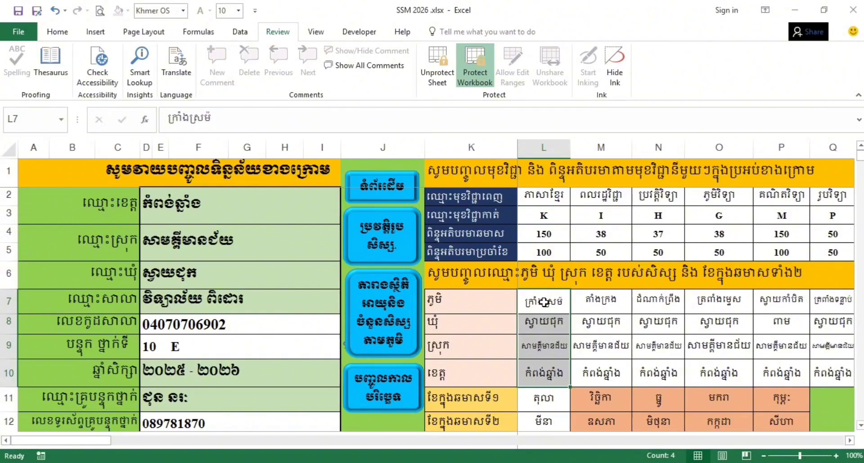
pyautogui.click(545, 302)
pyautogui.click(547, 322)
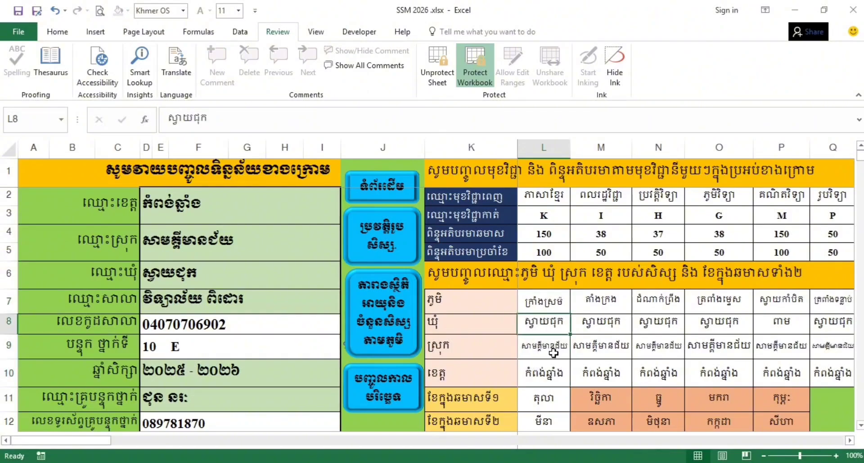
pyautogui.click(554, 354)
pyautogui.click(553, 375)
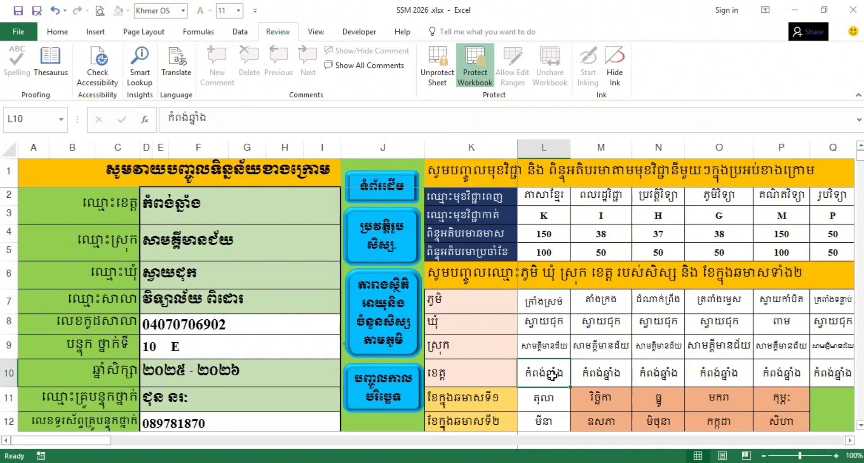
# Examine the village, commune, district and province entries of the second address column, M7:M10.
pyautogui.click(599, 303)
pyautogui.click(605, 323)
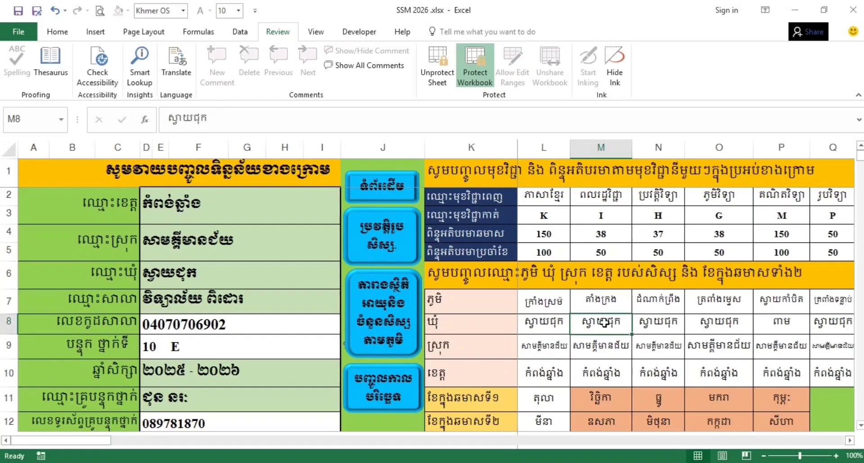
pyautogui.click(611, 345)
pyautogui.click(623, 371)
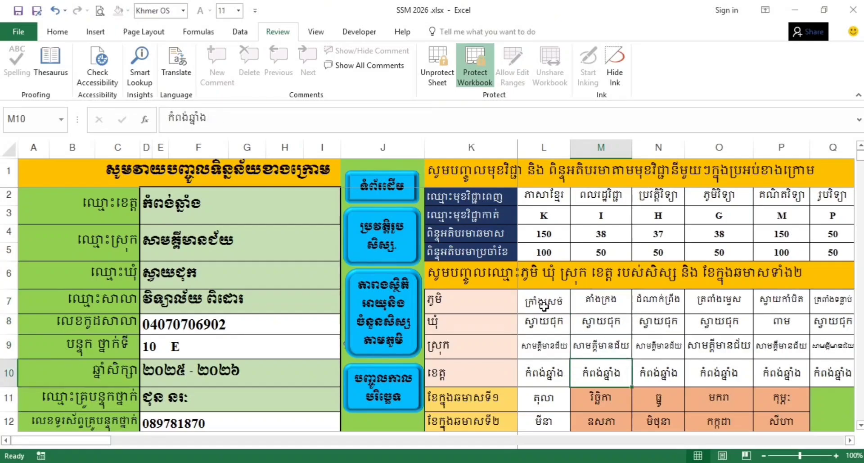
# Select the whole student address table L7:AG10 and examine the entries of its Q column from village to province.
pyautogui.moveTo(545, 301); pyautogui.dragTo(805, 370)
pyautogui.moveTo(390, 439); pyautogui.dragTo(121, 455)
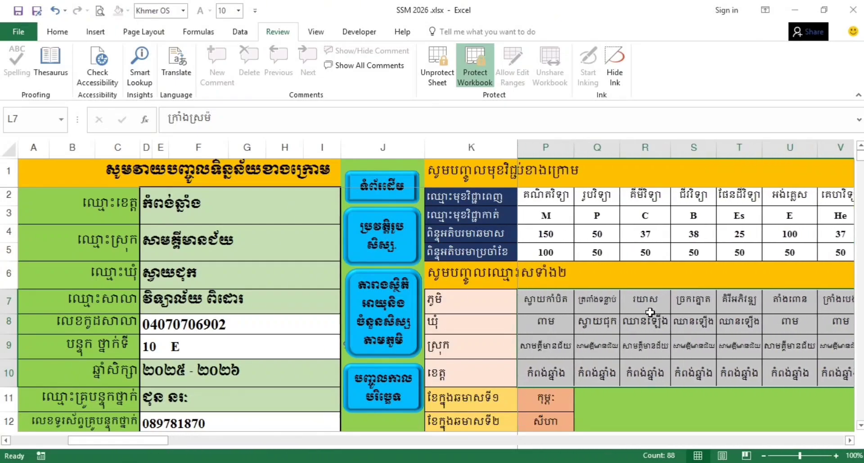
pyautogui.click(604, 306)
pyautogui.click(601, 338)
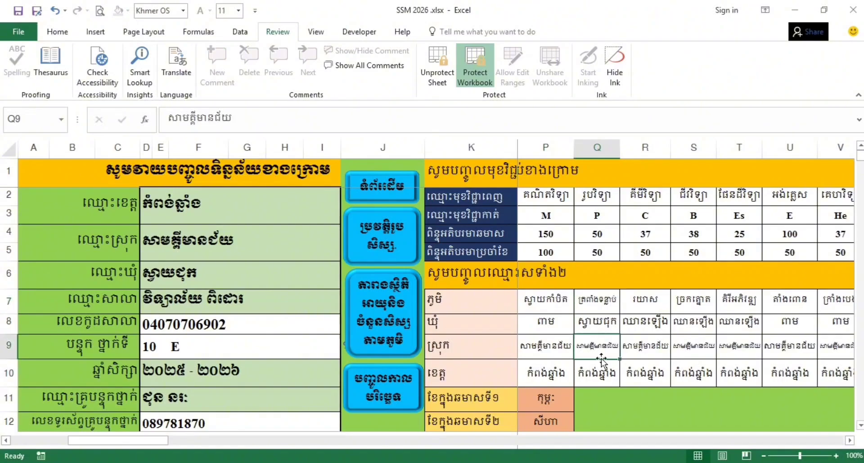
pyautogui.click(601, 363)
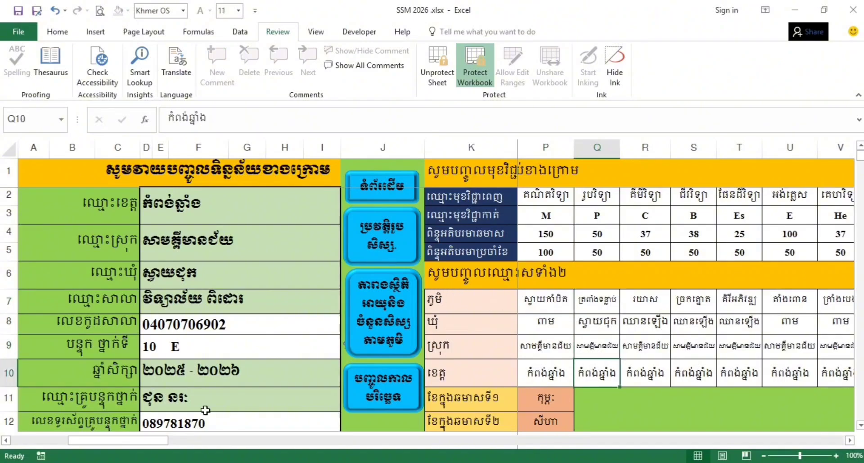
pyautogui.moveTo(145, 445); pyautogui.dragTo(87, 445)
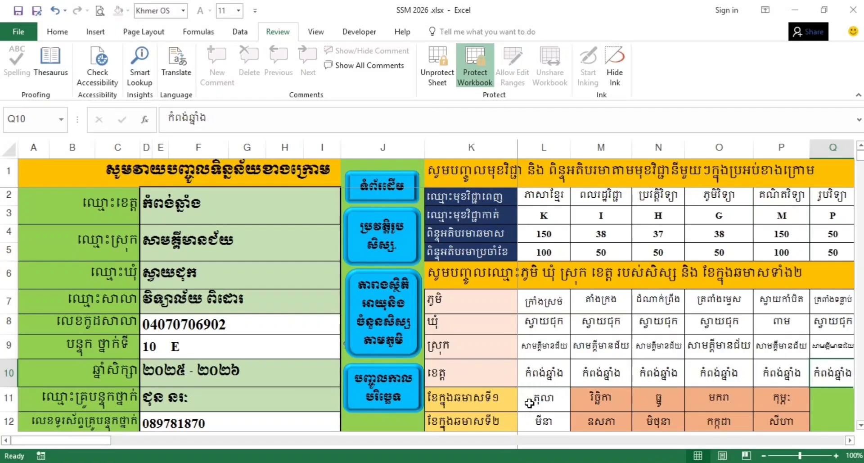
# Try វិច្ឆិកា and ធ្នូ as the first-semester starting month in L11, and set it back to តុលា.
pyautogui.click(564, 405)
pyautogui.click(576, 405)
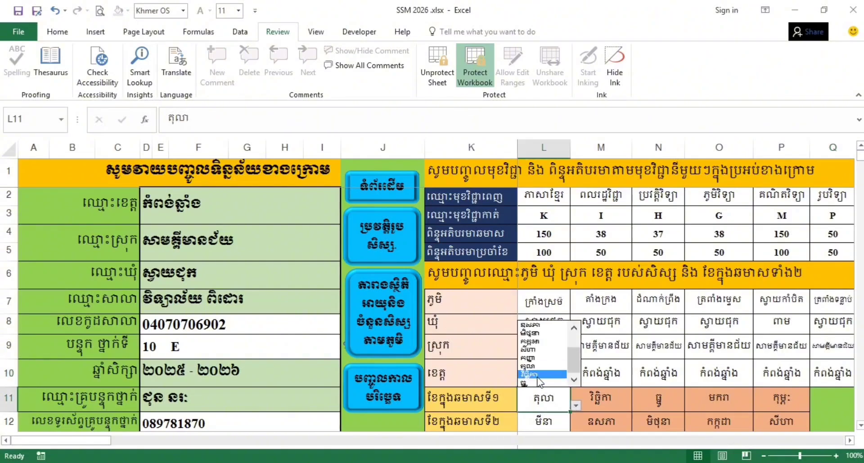
pyautogui.click(538, 375)
pyautogui.click(576, 405)
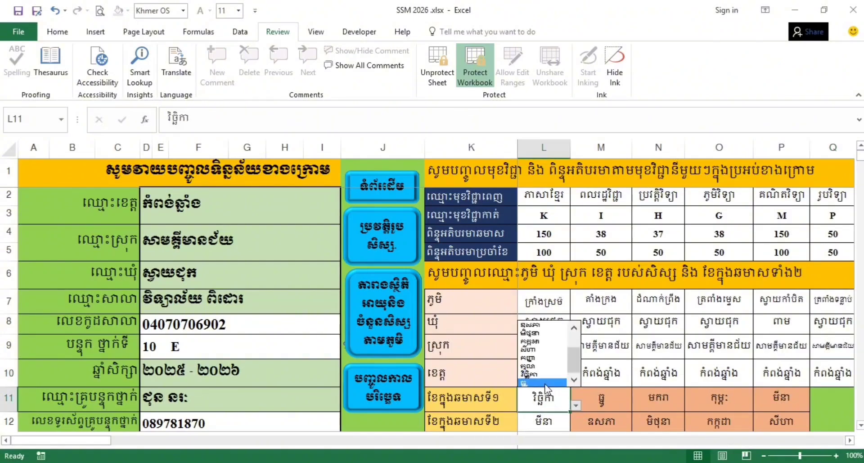
pyautogui.click(540, 382)
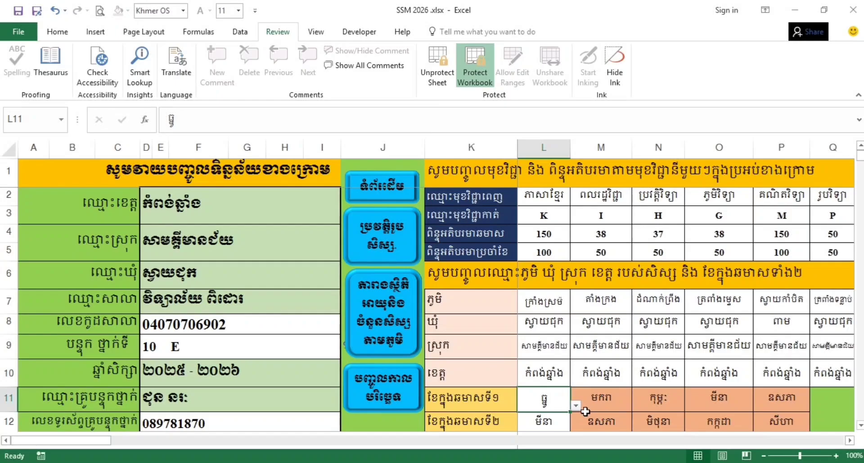
pyautogui.click(576, 405)
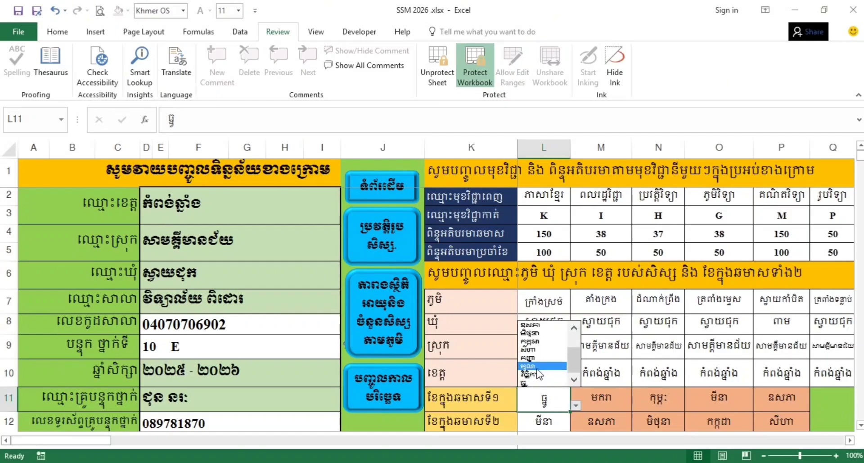
pyautogui.click(537, 366)
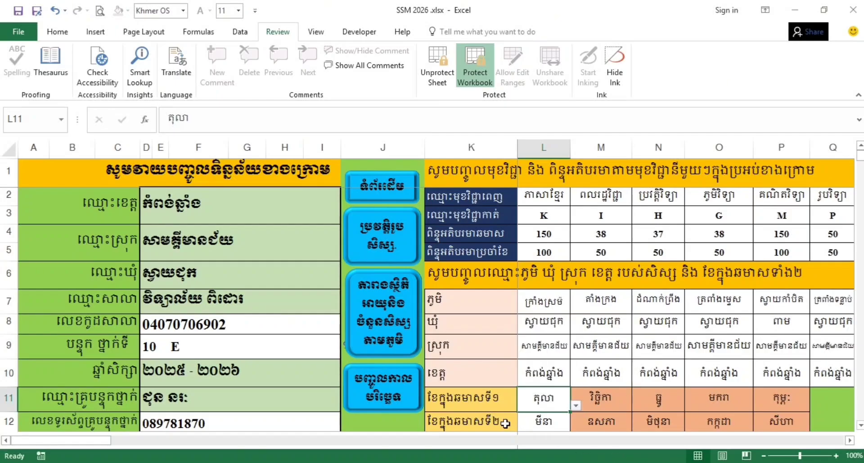
# Set the second-semester starting month in L12 to ឧសភា and select both starting months, L11:L12.
pyautogui.click(539, 424)
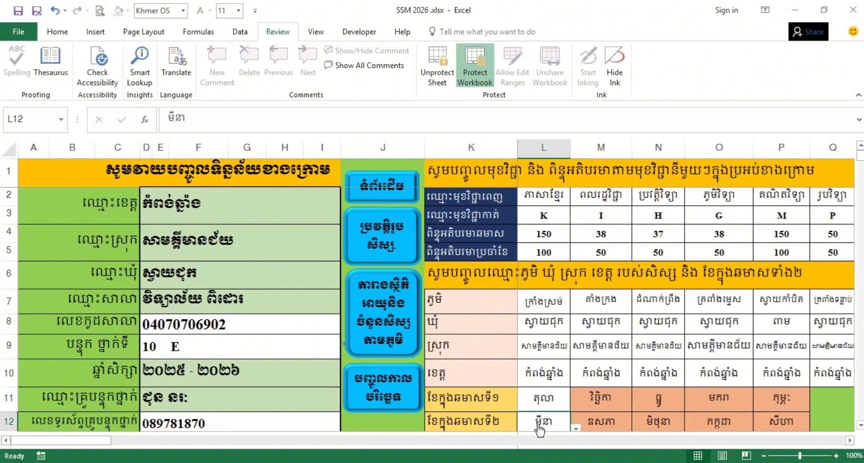
pyautogui.click(577, 428)
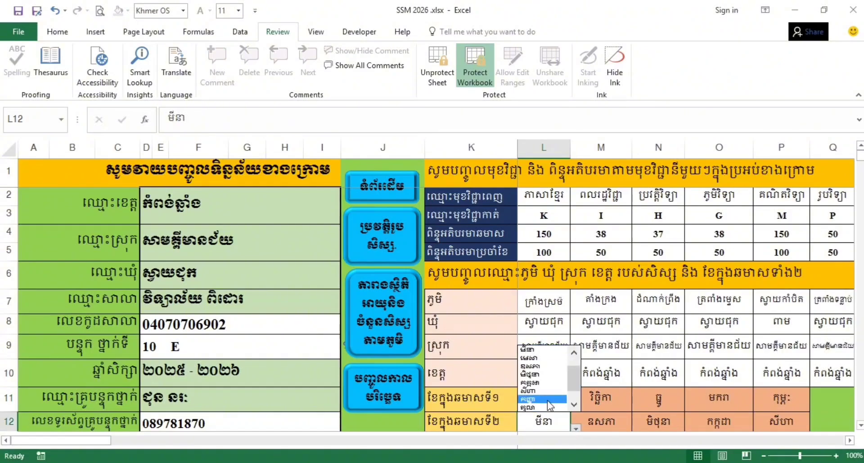
pyautogui.click(535, 366)
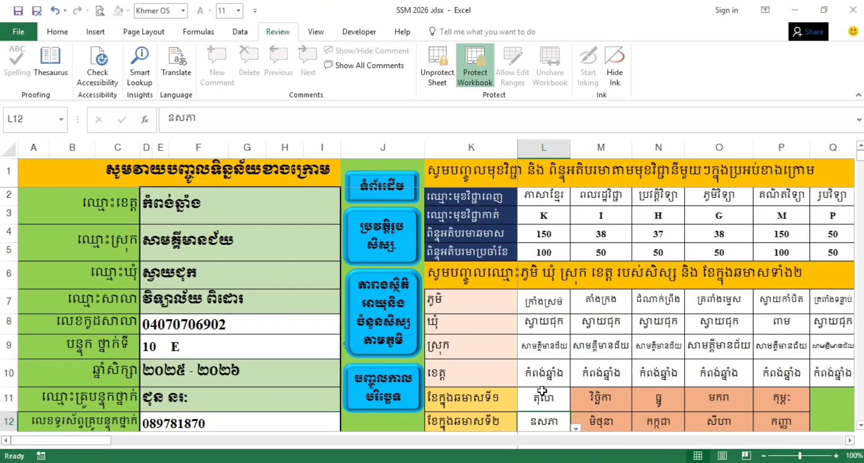
pyautogui.moveTo(543, 392); pyautogui.dragTo(540, 421)
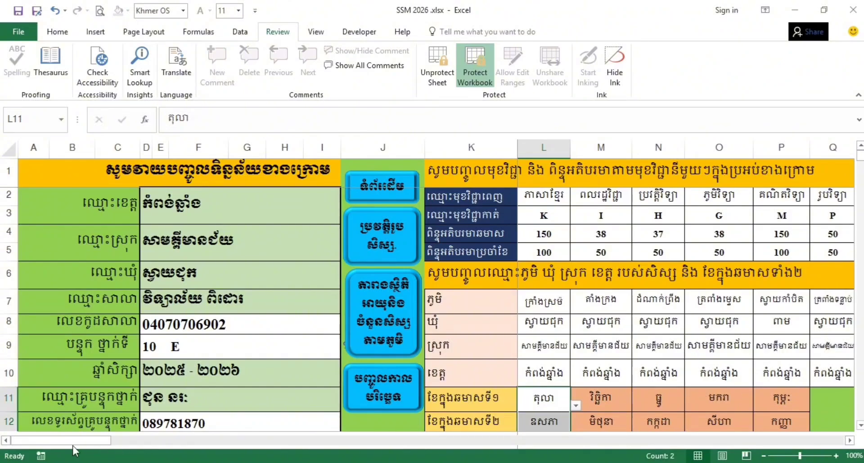
# Select the full subject names L2:AE2 and examine the foreign-language choices offered in AF2.
pyautogui.moveTo(64, 441); pyautogui.dragTo(316, 455)
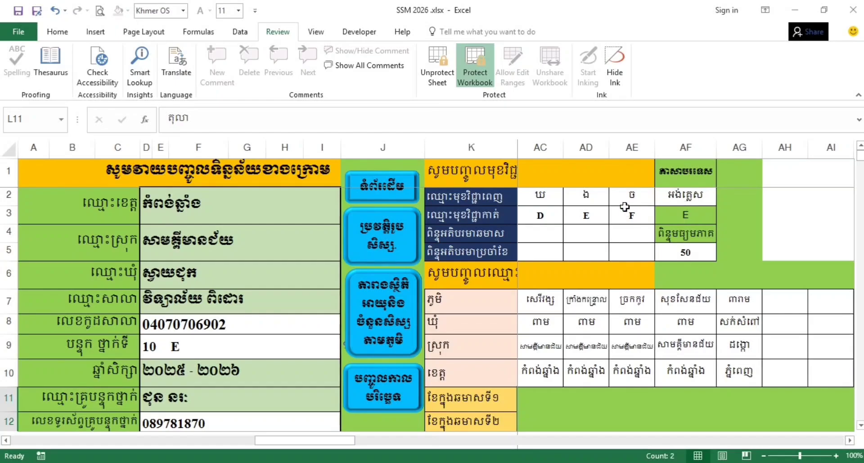
pyautogui.moveTo(631, 197); pyautogui.dragTo(549, 195)
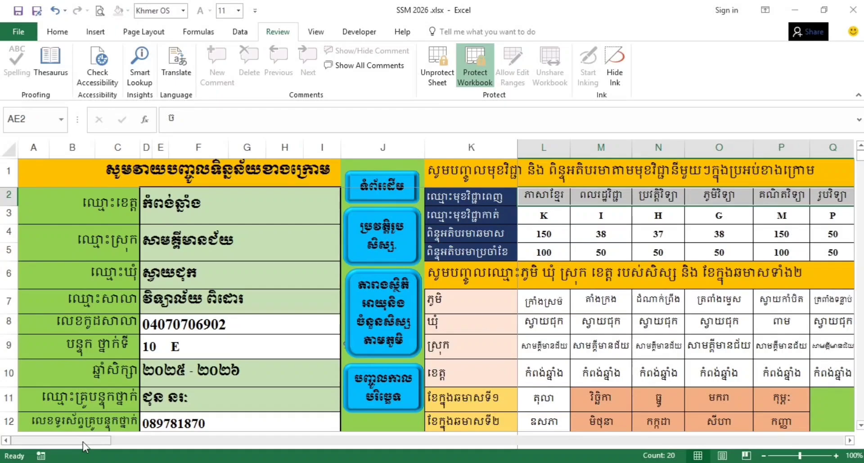
pyautogui.moveTo(87, 442); pyautogui.dragTo(336, 447)
pyautogui.click(682, 195)
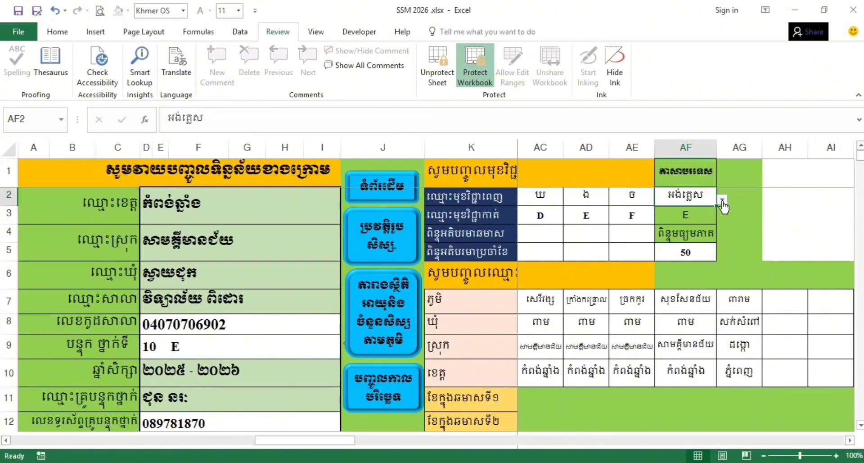
pyautogui.click(721, 198)
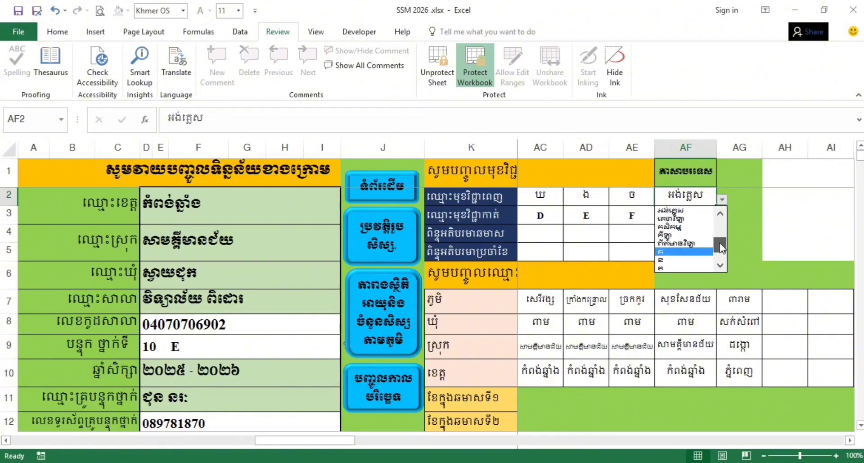
pyautogui.click(629, 195)
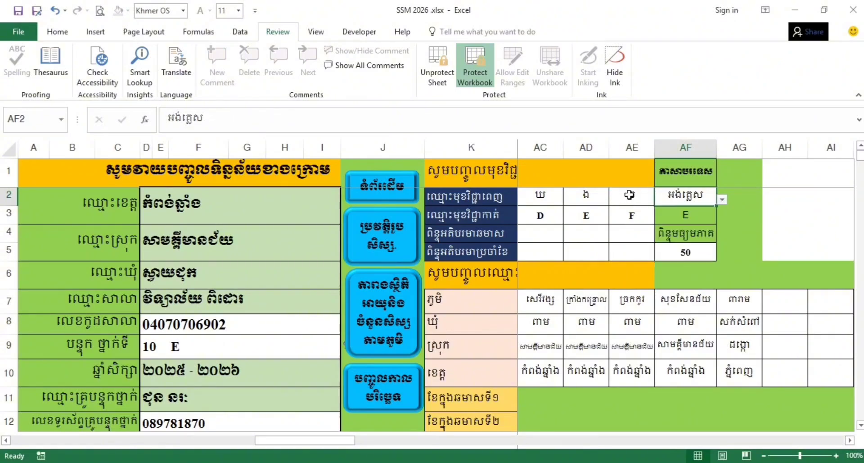
# Compare the subject names ending at AE2 with the foreign-language subject chosen in AF2.
pyautogui.moveTo(630, 195); pyautogui.dragTo(540, 194)
pyautogui.click(689, 198)
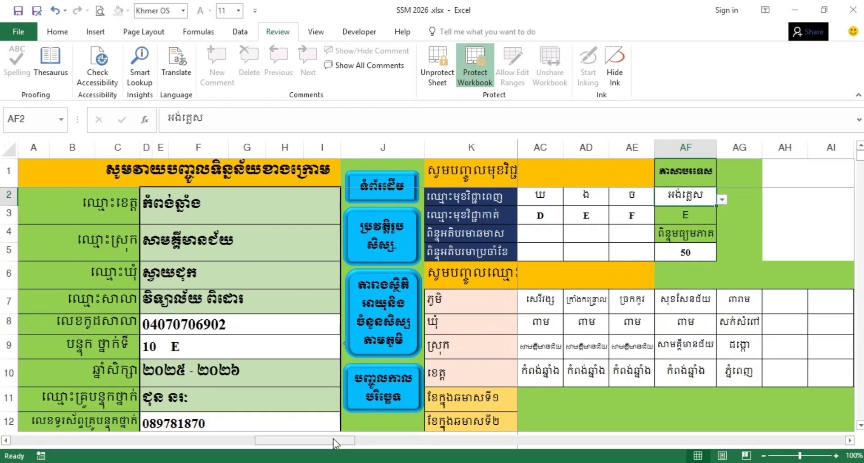
pyautogui.moveTo(333, 439); pyautogui.dragTo(79, 450)
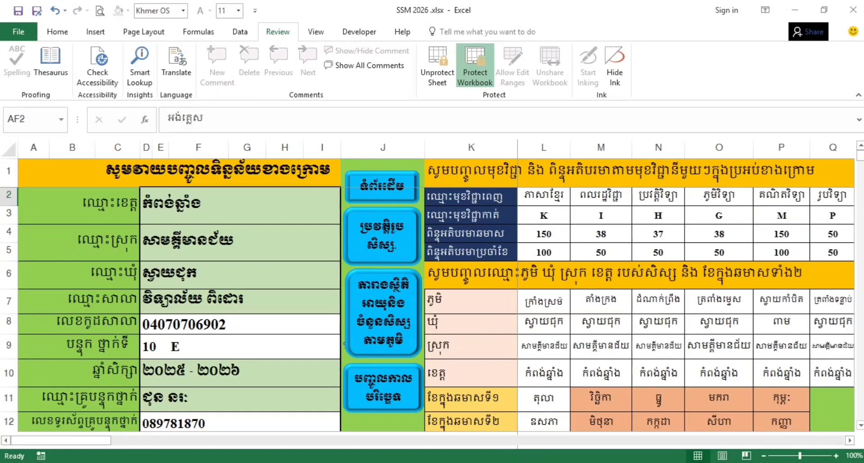
pyautogui.moveTo(484, 462)
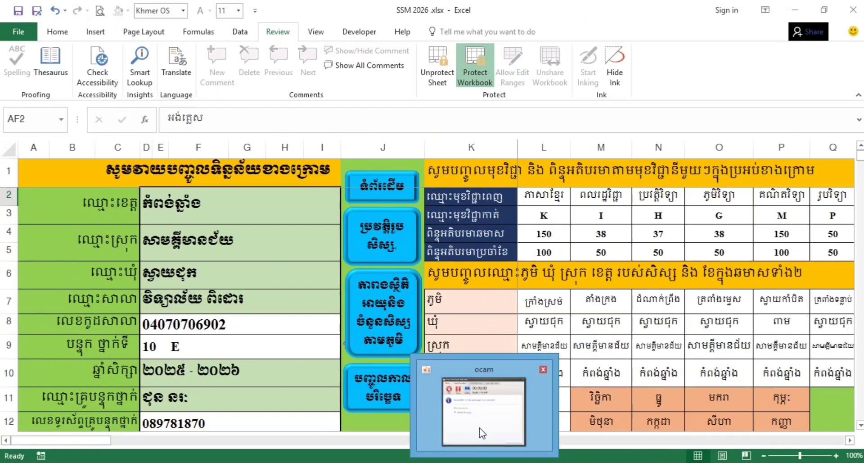